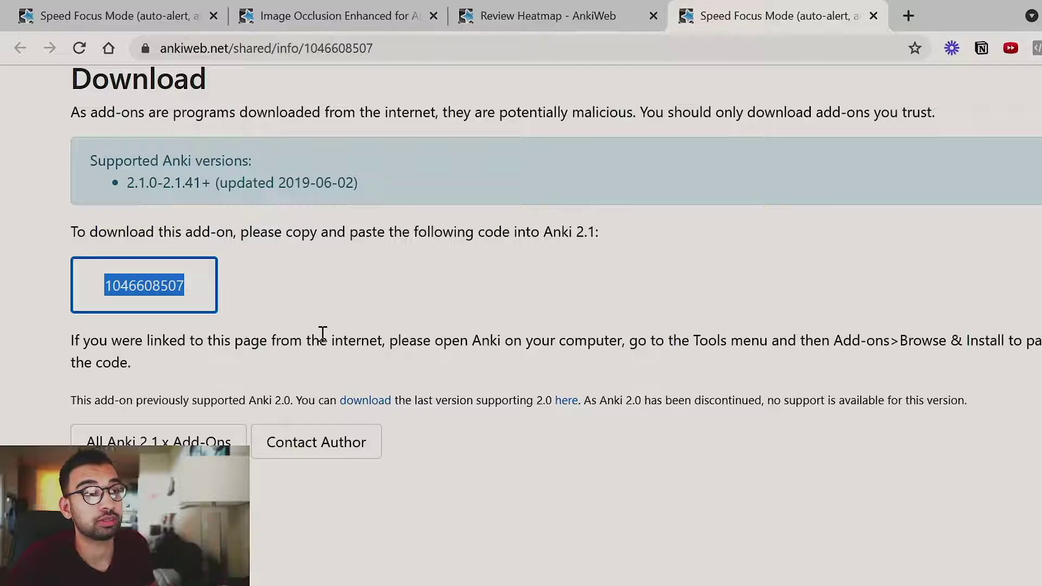
pyautogui.scroll(5, 321, 332)
pyautogui.scroll(-5, 321, 333)
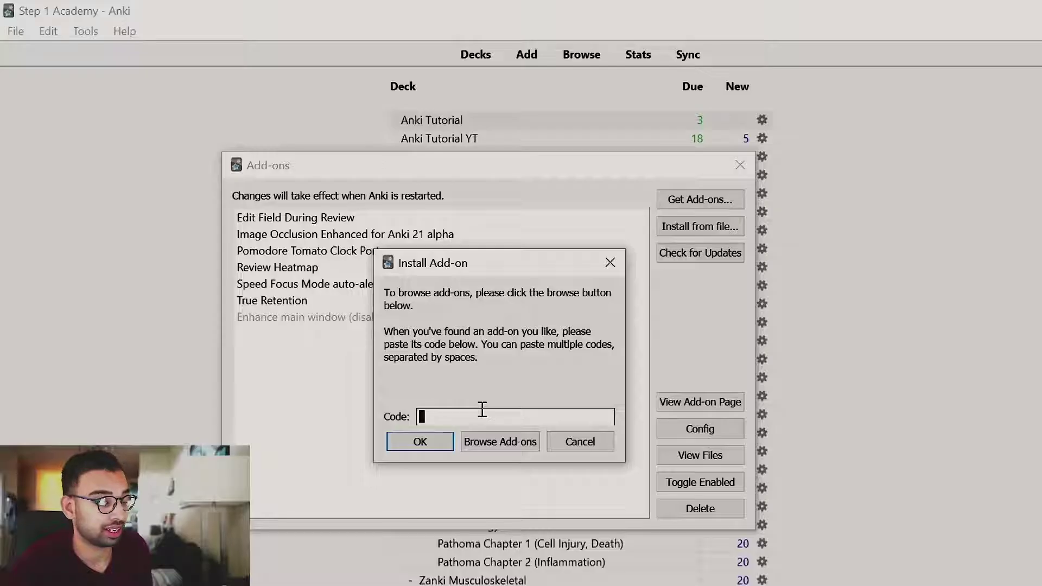
pyautogui.hotkey('ctrl', 'v')
pyautogui.click(430, 442)
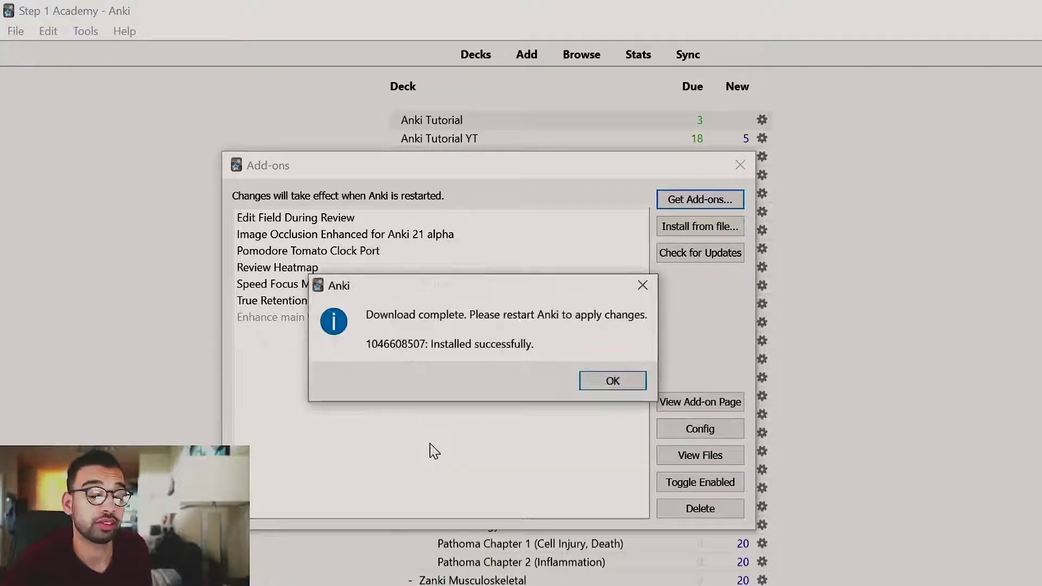
pyautogui.click(625, 385)
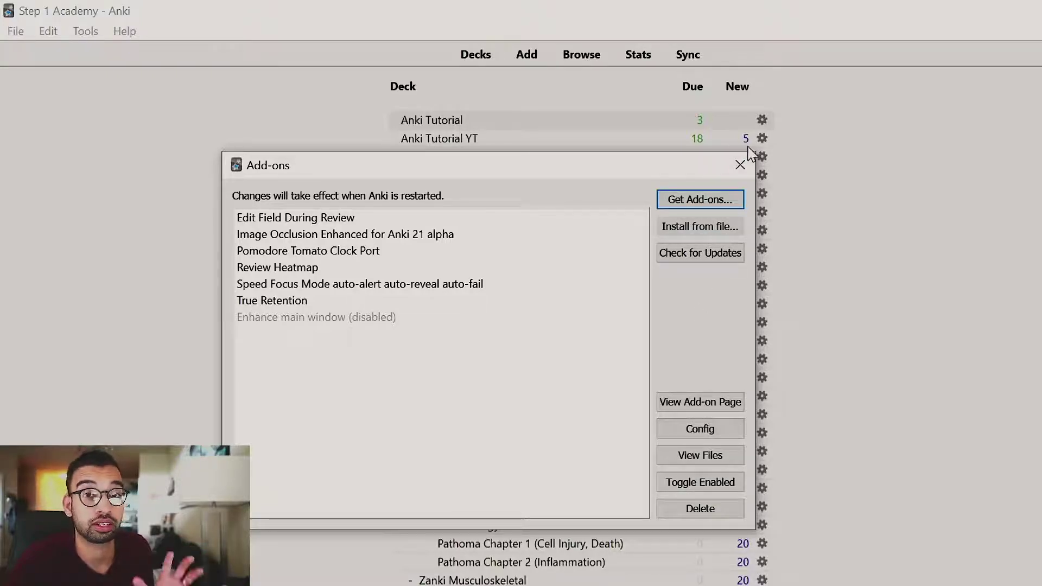
pyautogui.click(740, 165)
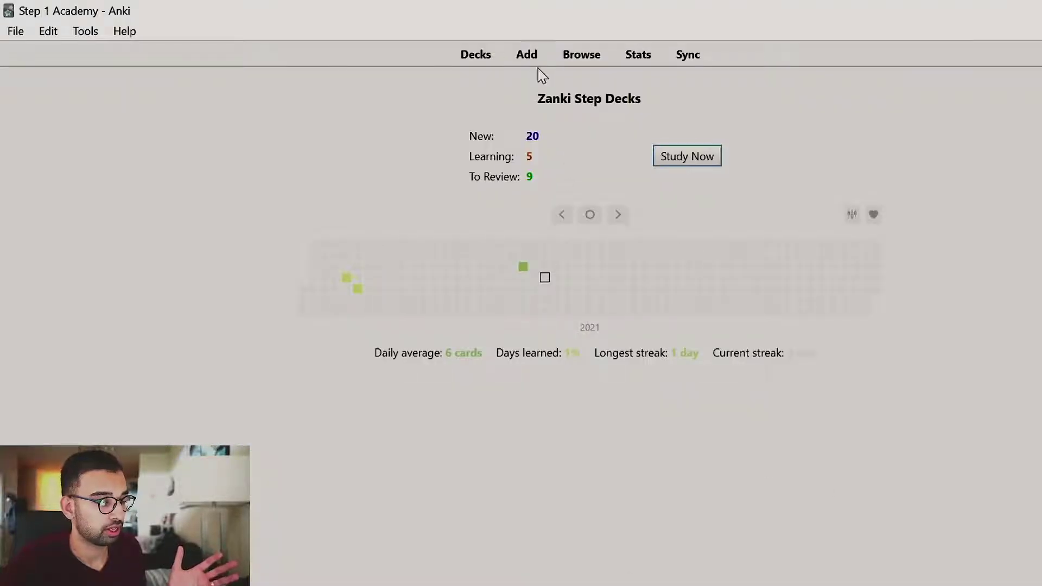
# Inspect the automatic alert, show-answer and rate-again timings in the general options of Zanki Step Decks
pyautogui.click(488, 58)
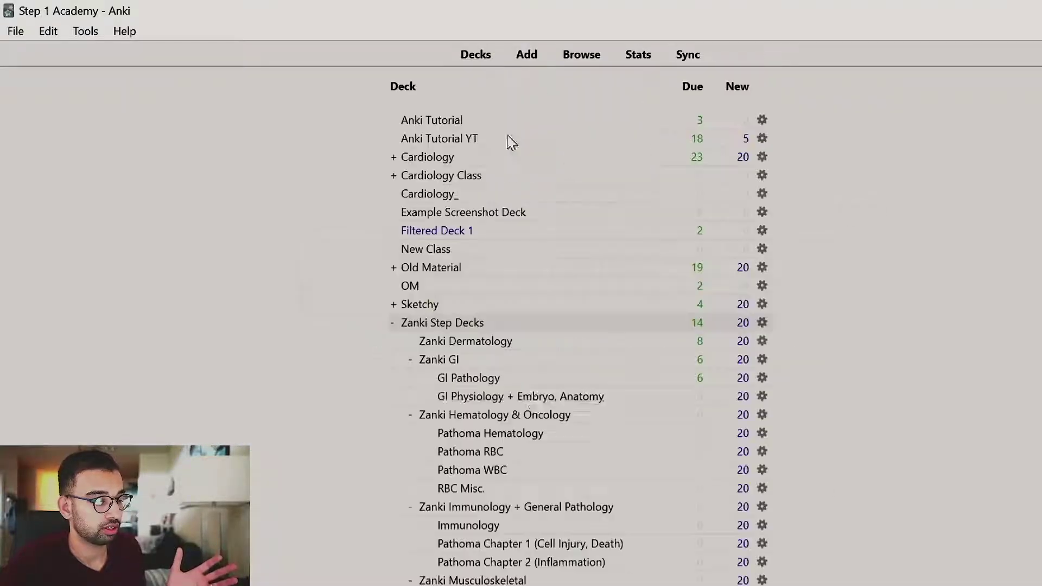
pyautogui.click(422, 325)
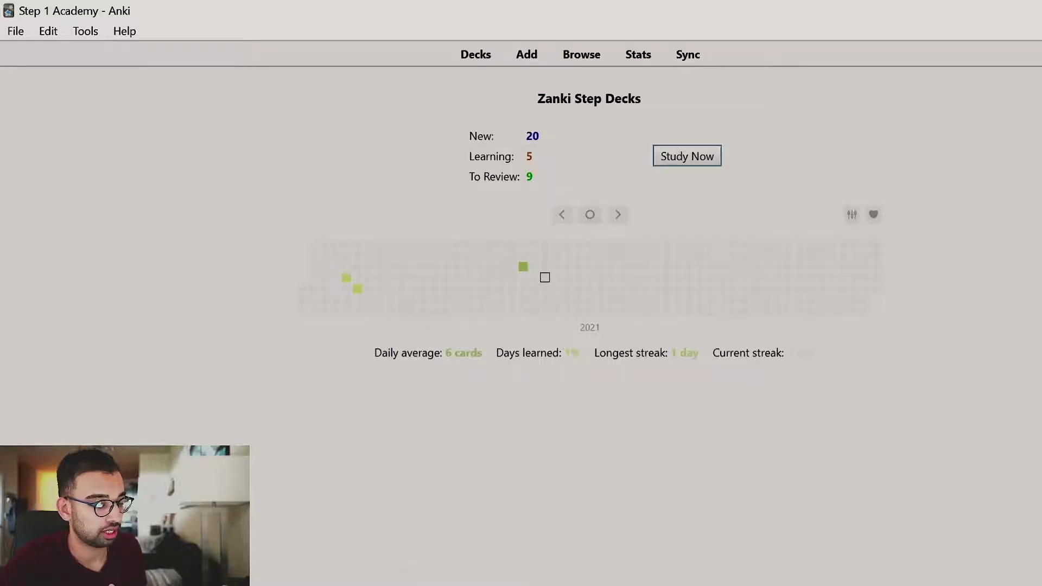
pyautogui.press('o')
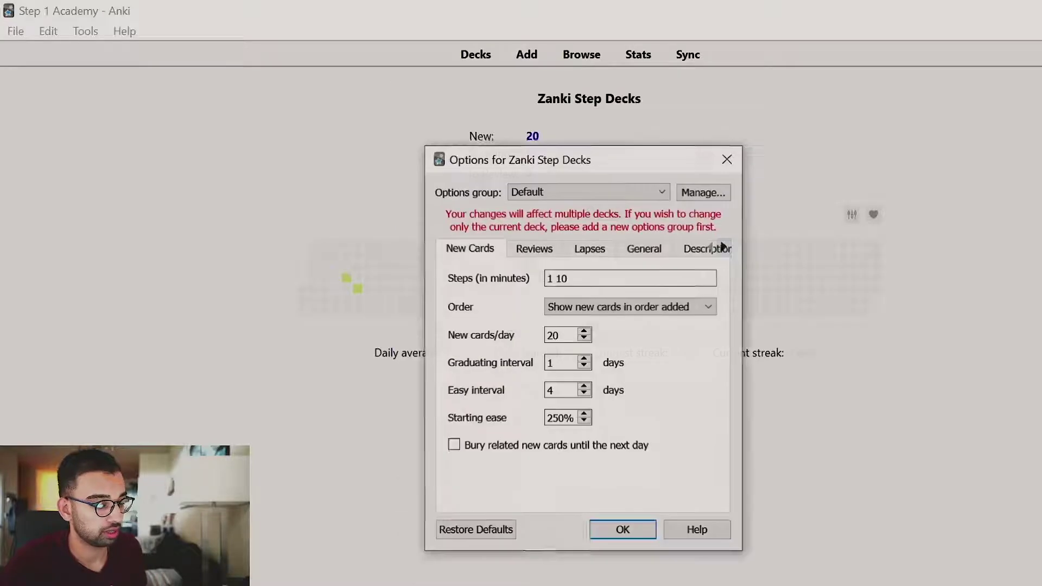
pyautogui.click(645, 250)
pyautogui.doubleClick(618, 300)
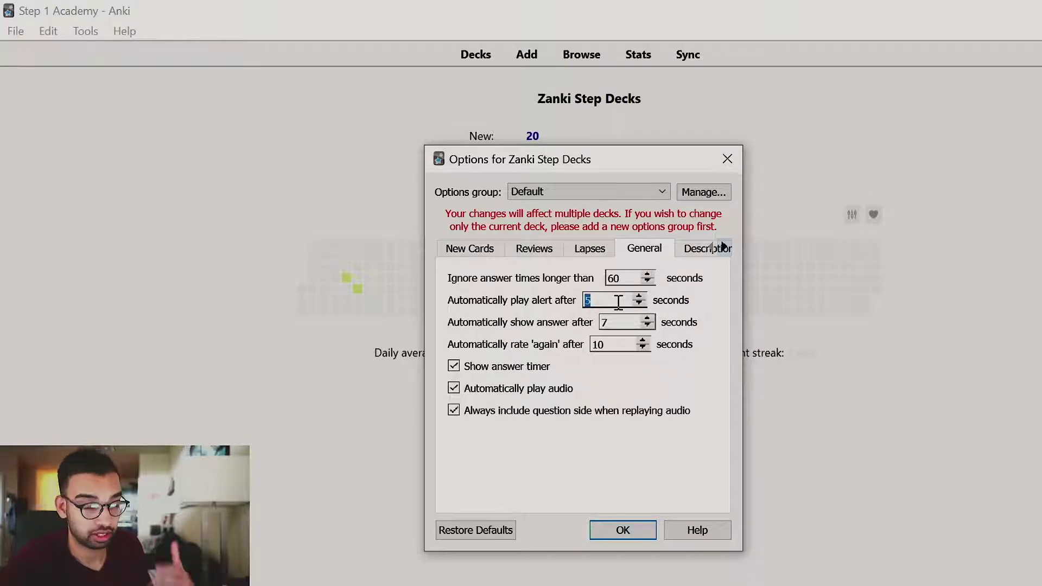
pyautogui.click(611, 323)
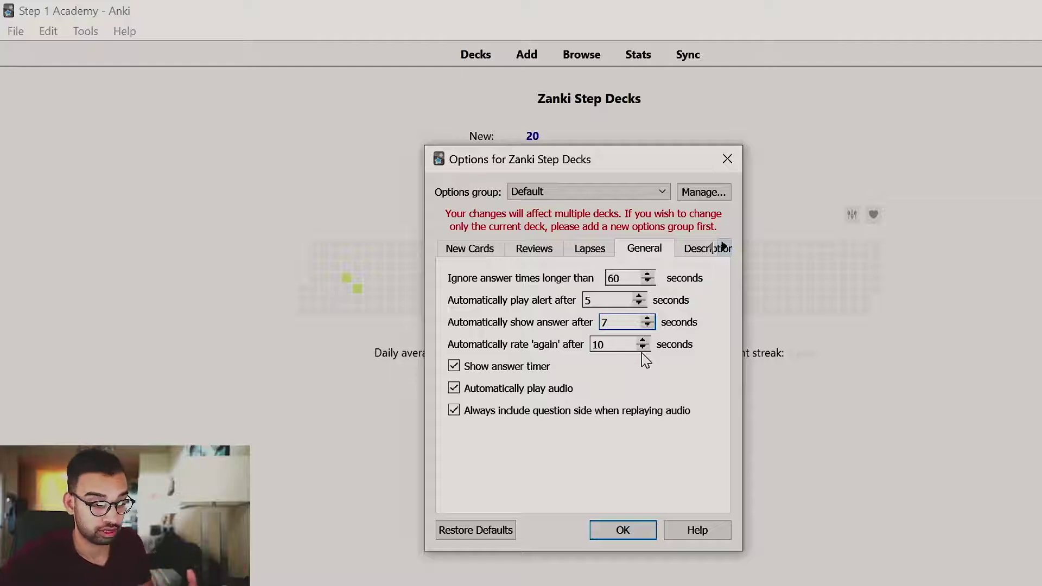
pyautogui.click(642, 526)
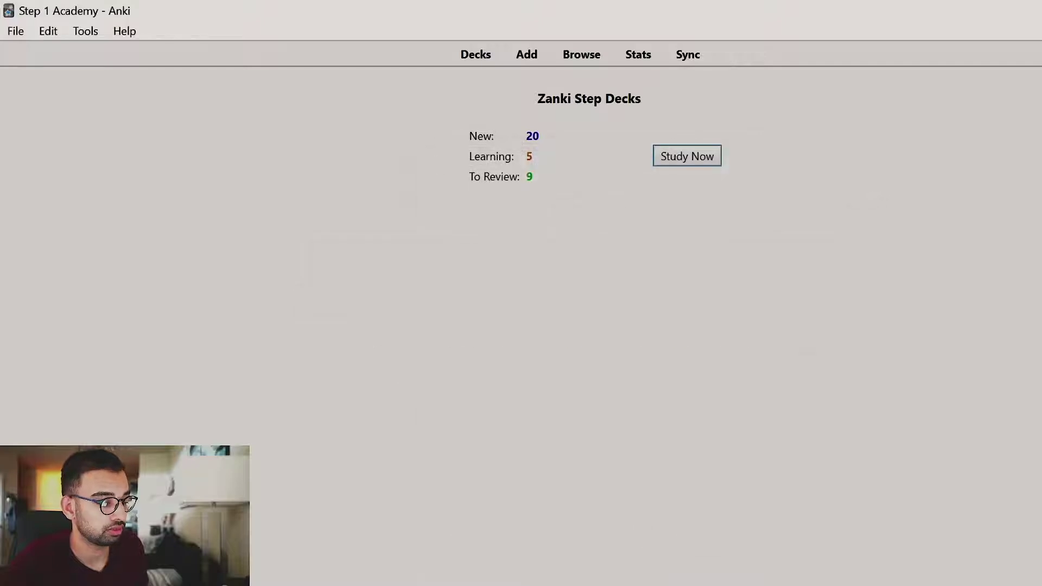
# Study Zanki Step Decks past the epithelial cell junction card, dismissing the timer alert, and reveal the epidermis layer card's answer
pyautogui.click(683, 163)
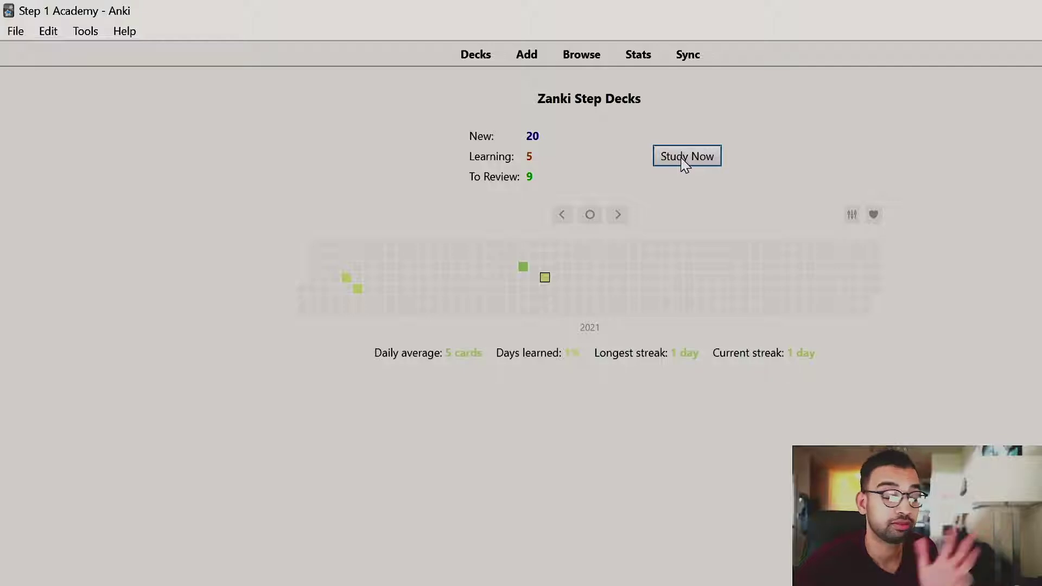
pyautogui.click(684, 160)
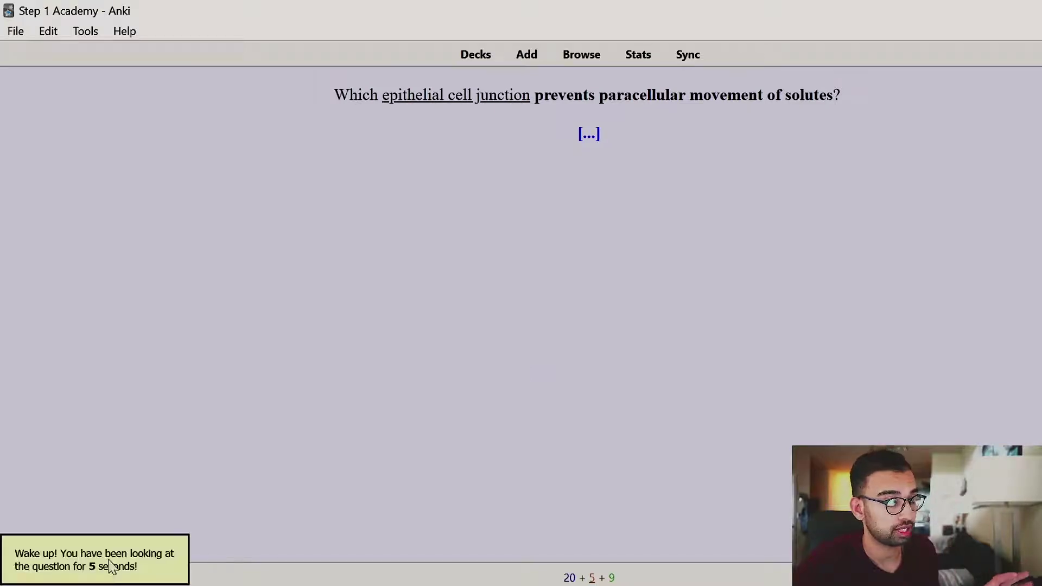
pyautogui.click(122, 573)
pyautogui.press('space')
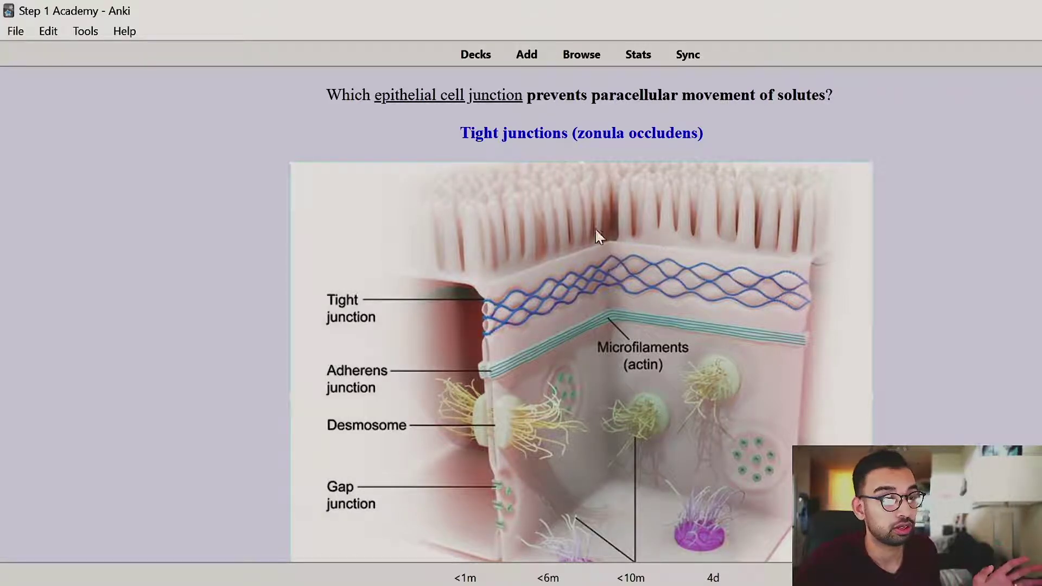
pyautogui.scroll(-2, 697, 261)
pyautogui.scroll(2, 697, 261)
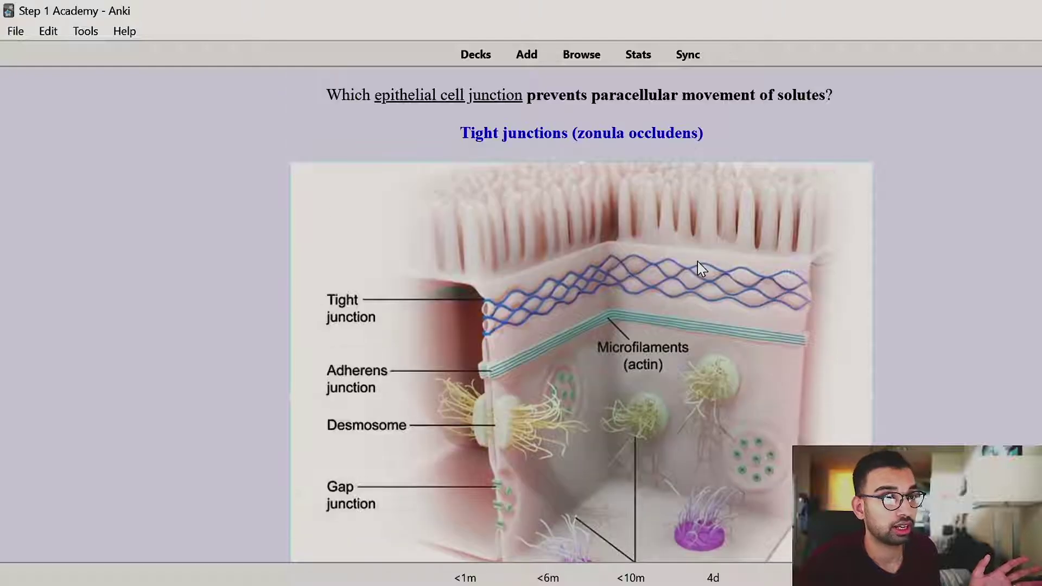
pyautogui.press('space')
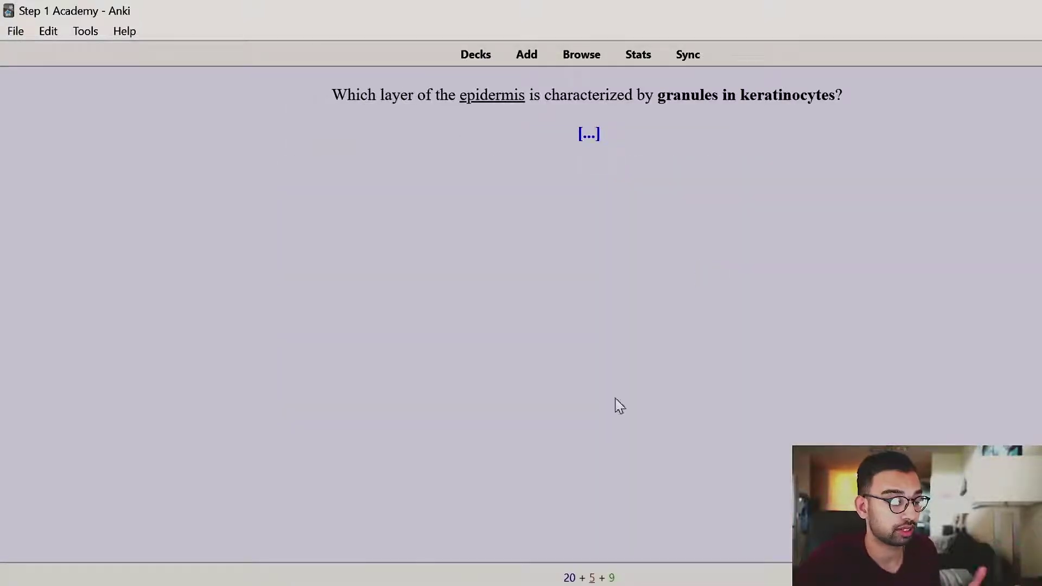
pyautogui.press('space')
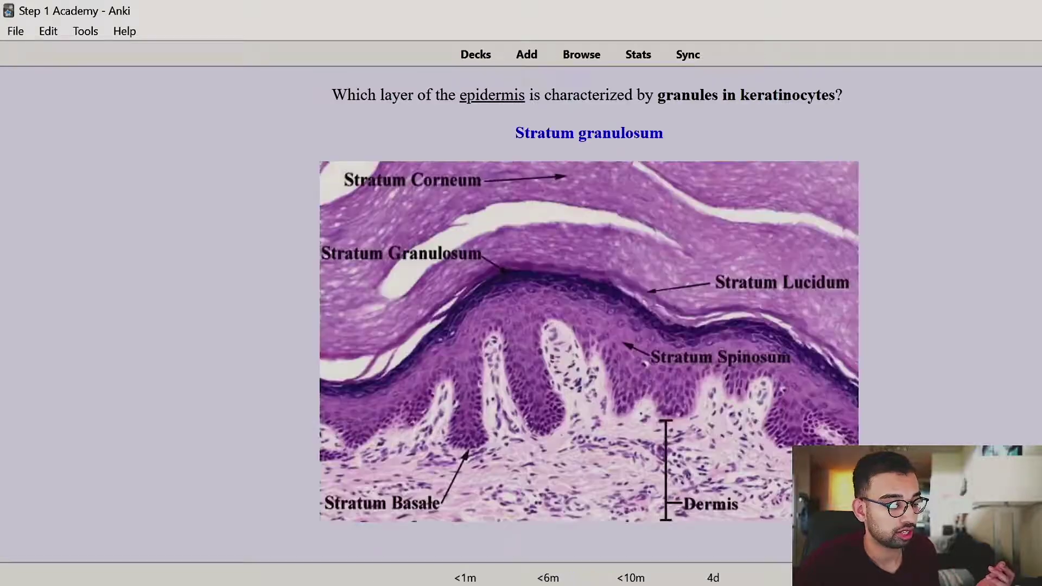
# Set Zanki Step Decks to play the alert after 2 seconds, show the answer after 5 and rate 'again' after 7
pyautogui.click(462, 64)
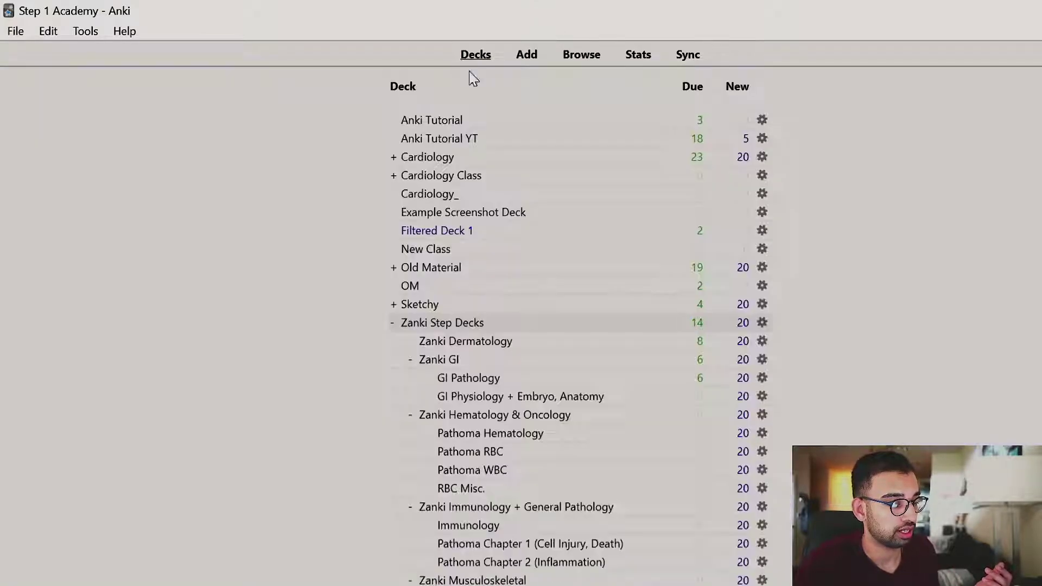
pyautogui.click(426, 325)
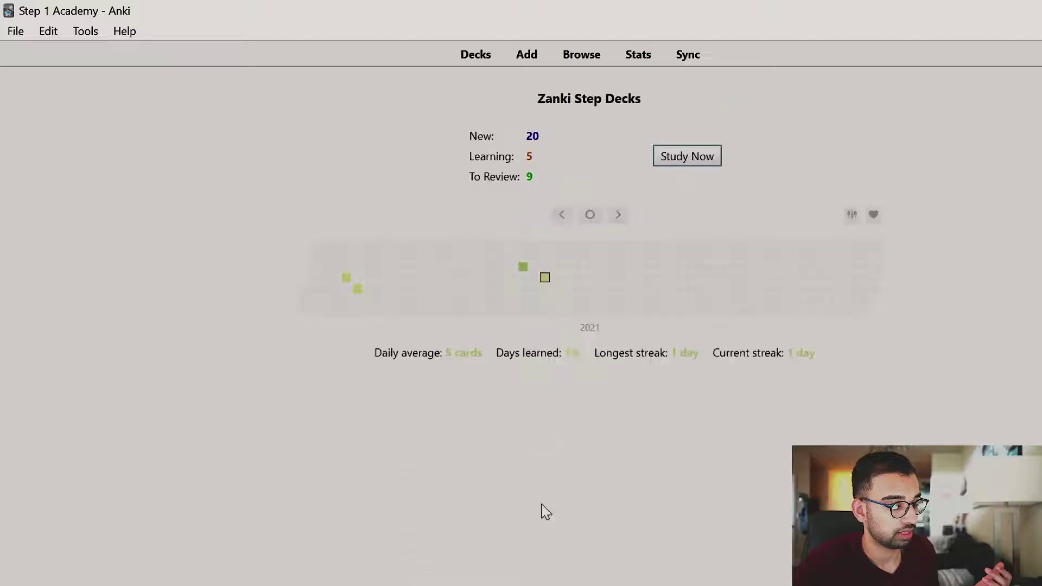
pyautogui.press('o')
pyautogui.click(644, 248)
pyautogui.click(617, 300)
pyautogui.press('BackSpace')
pyautogui.write('2')
pyautogui.press('Tab')
pyautogui.write('5')
pyautogui.click(608, 345)
pyautogui.doubleClick(609, 346)
pyautogui.write('7')
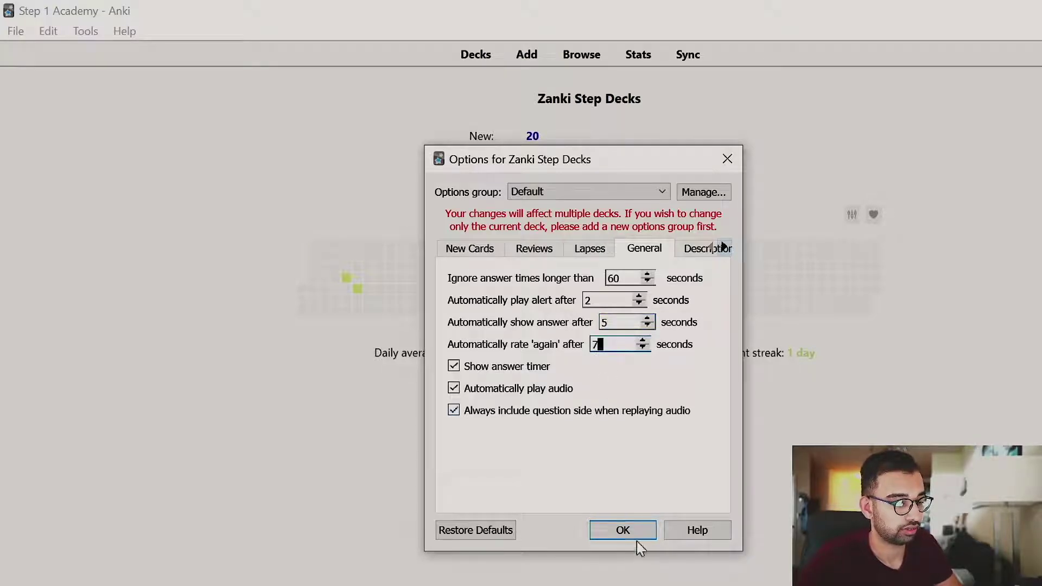
pyautogui.click(646, 535)
# Resume studying Zanki Step Decks, answering the epidermis layer card and the card about the aphthous ulcer triad
pyautogui.click(698, 158)
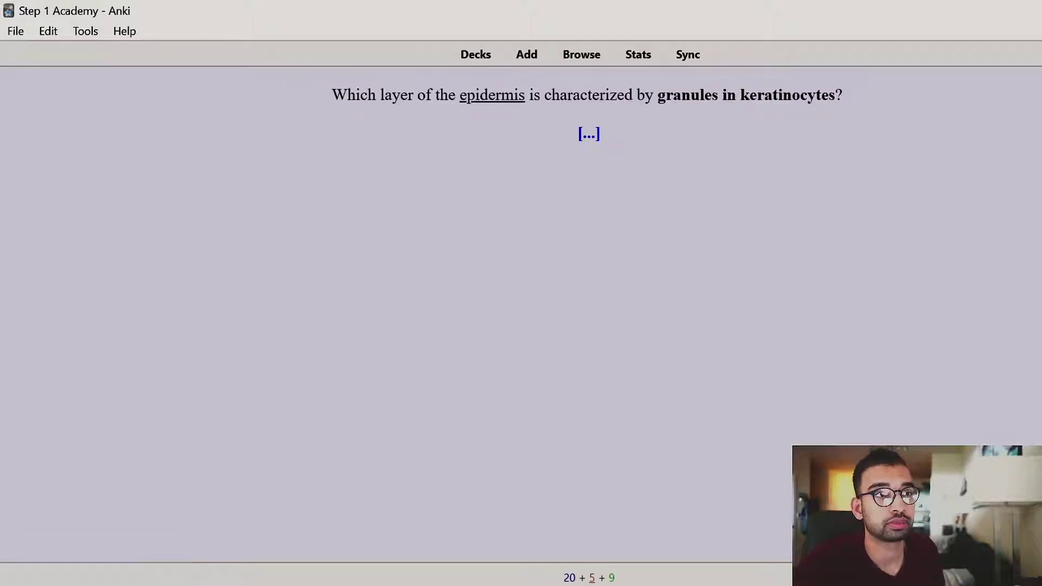
pyautogui.press('space')
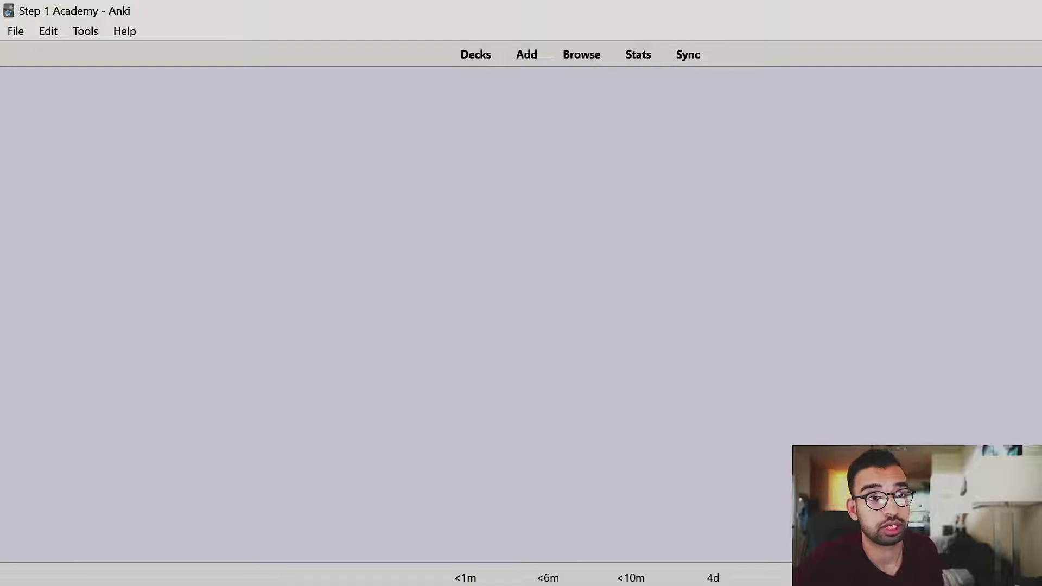
pyautogui.press('space')
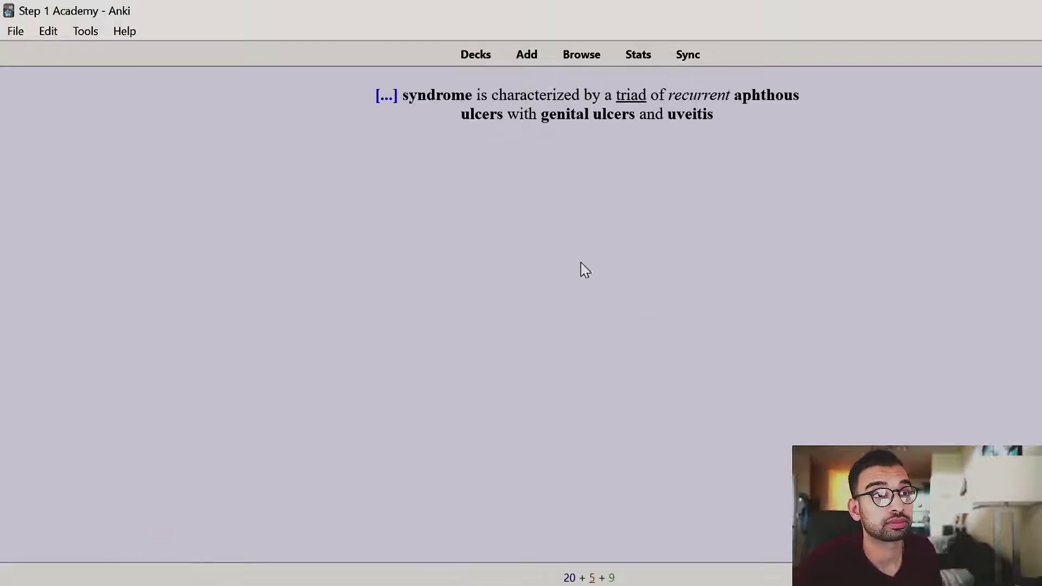
pyautogui.press('space')
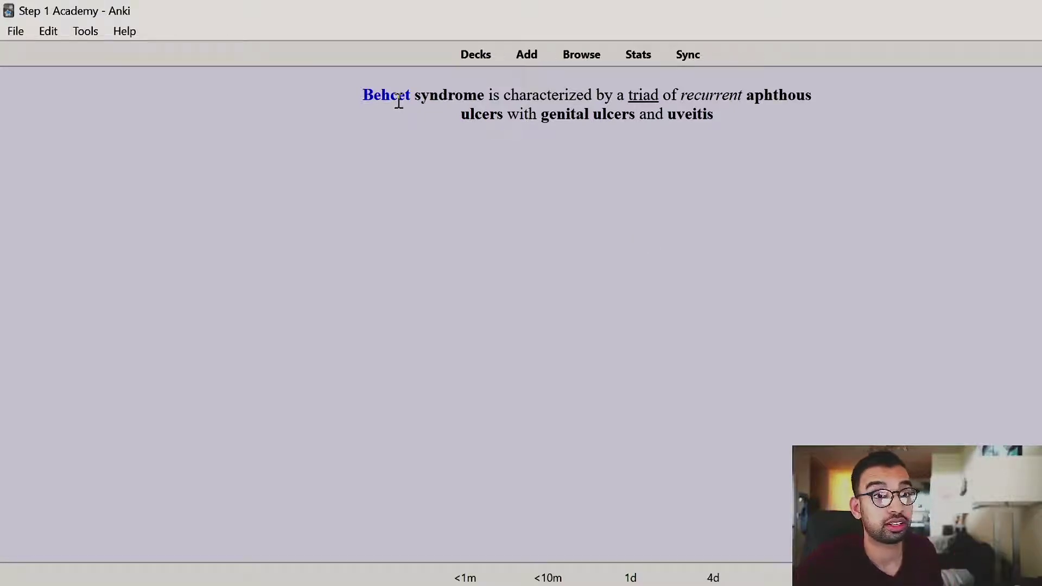
pyautogui.press('space')
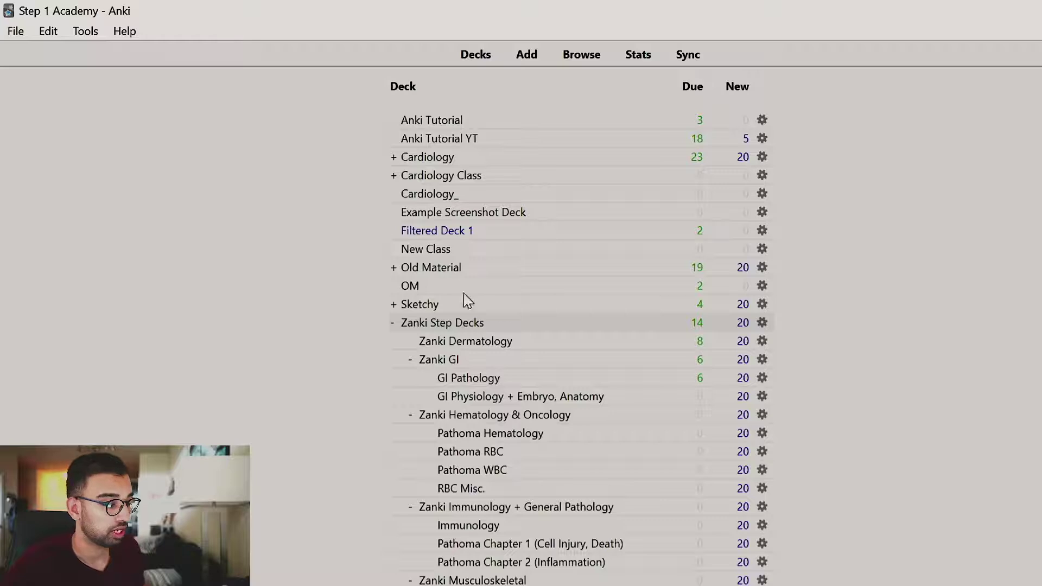
# Start a new note in the Anki Tutorial deck with the Image Occlusion Enhanced note type
pyautogui.click(460, 121)
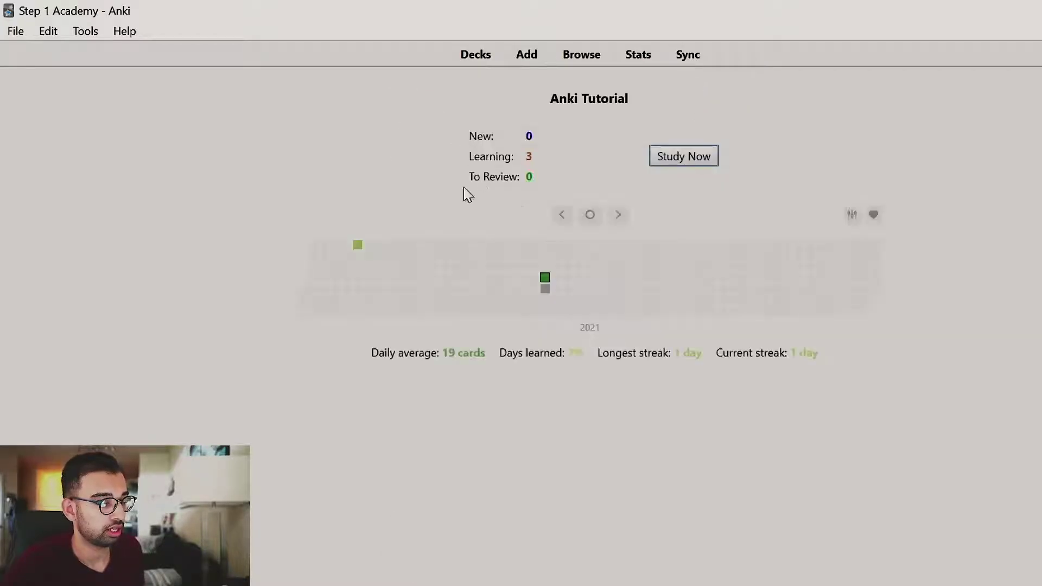
pyautogui.click(526, 55)
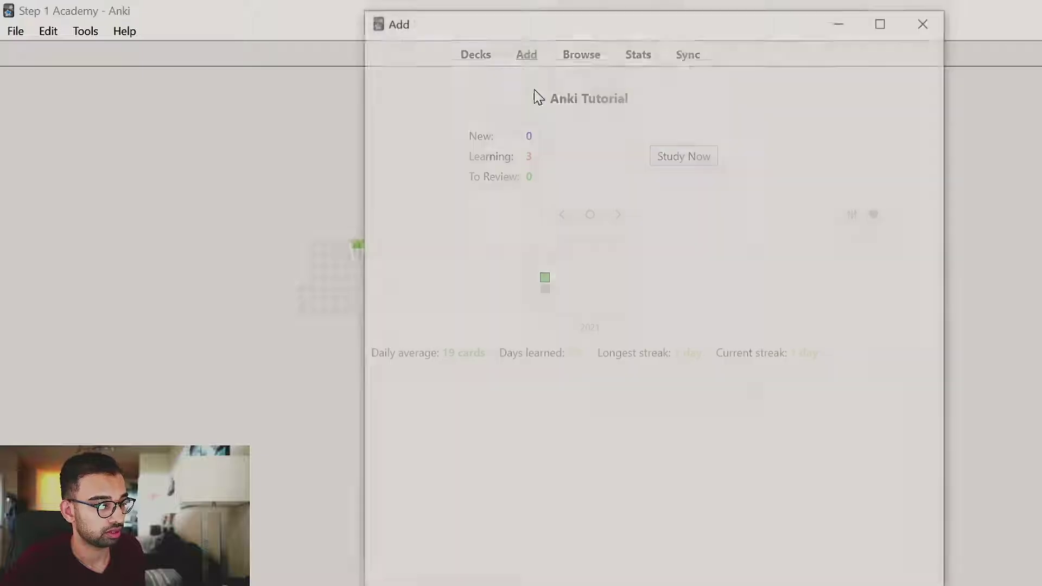
pyautogui.click(517, 52)
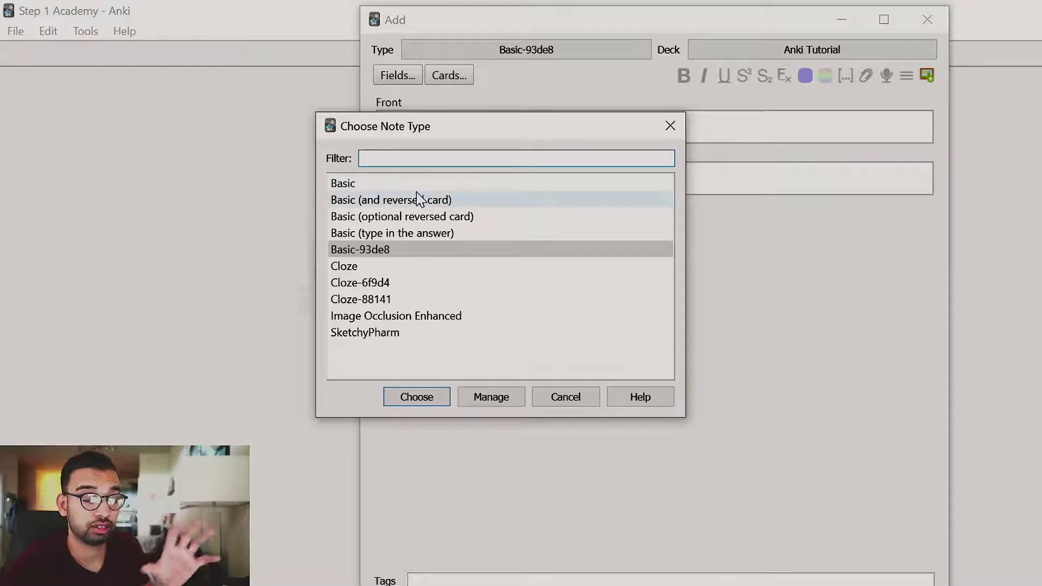
pyautogui.click(411, 320)
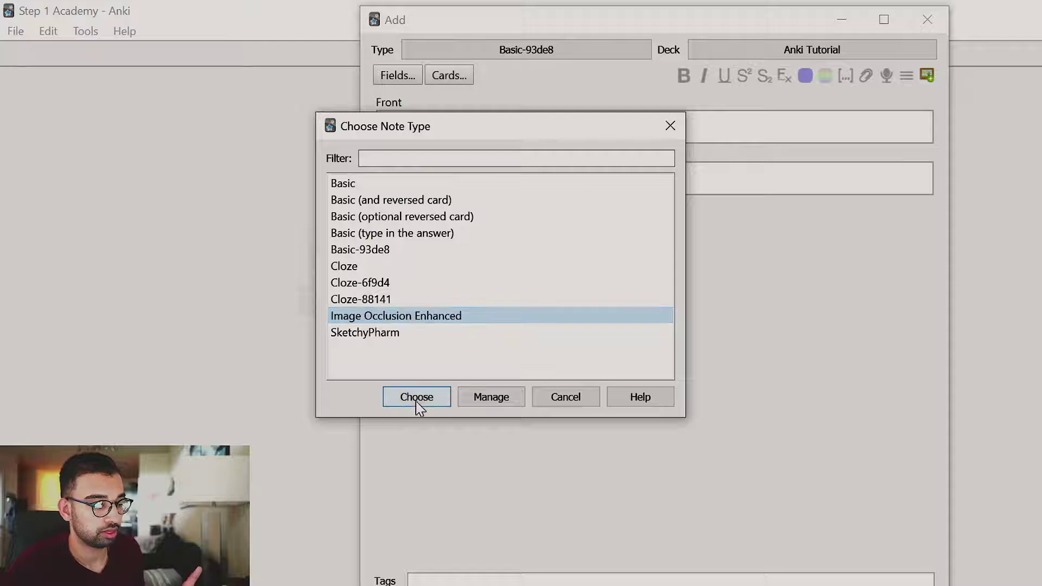
pyautogui.click(431, 397)
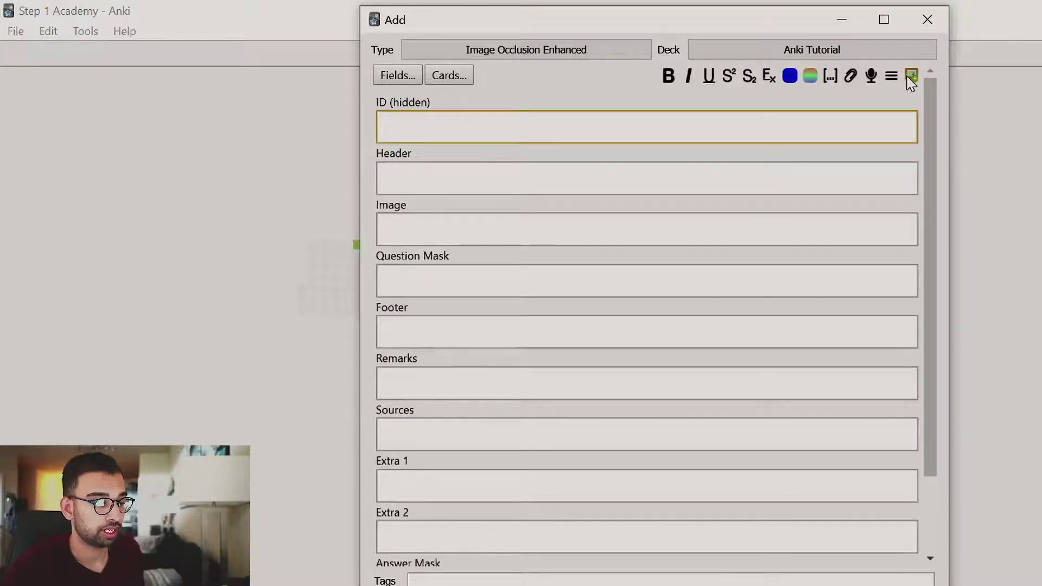
# Load the image named download from the Desktop into the image occlusion editor
pyautogui.click(911, 75)
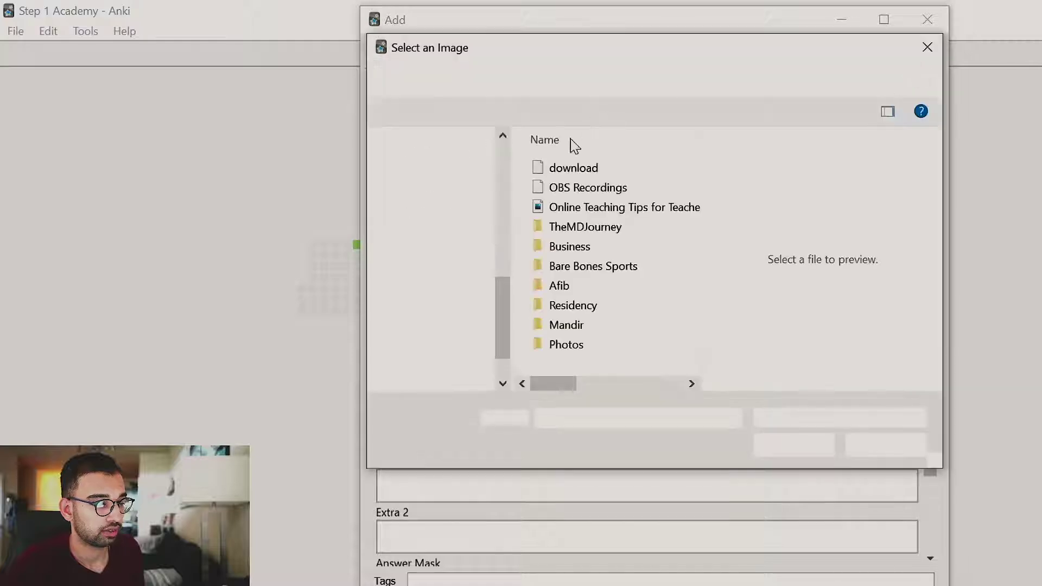
pyautogui.click(605, 168)
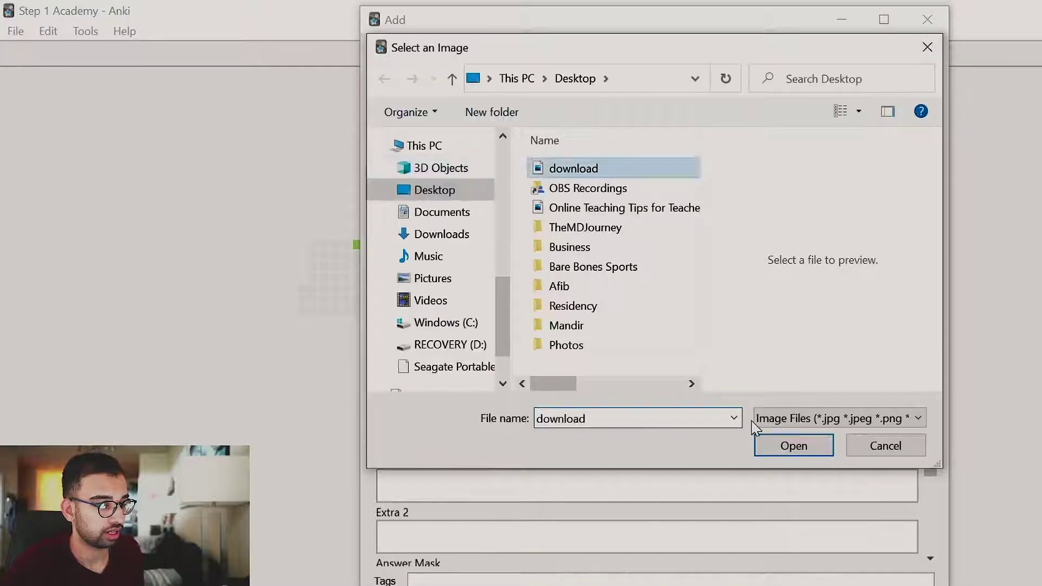
pyautogui.click(805, 449)
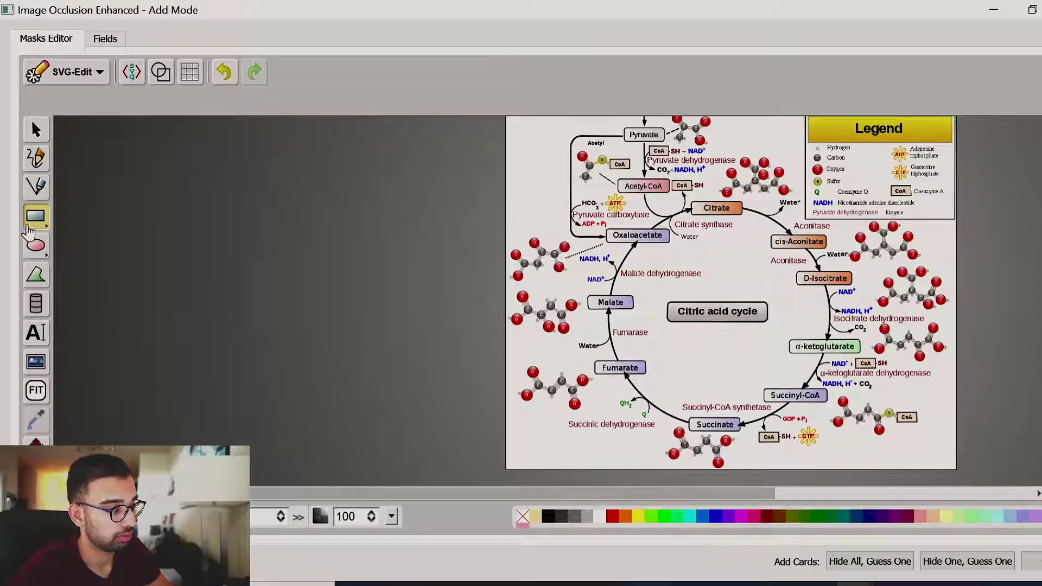
# Cover the cis-Aconitate, D-Isocitrate, α-ketoglutarate, Succinyl-CoA and Succinate labels with rectangle masks and generate Hide All, Guess One cards
pyautogui.moveTo(771, 235)
pyautogui.mouseDown()
pyautogui.moveTo(833, 250)
pyautogui.moveTo(820, 293)
pyautogui.moveTo(852, 286)
pyautogui.mouseUp()
pyautogui.moveTo(789, 339); pyautogui.dragTo(859, 351)
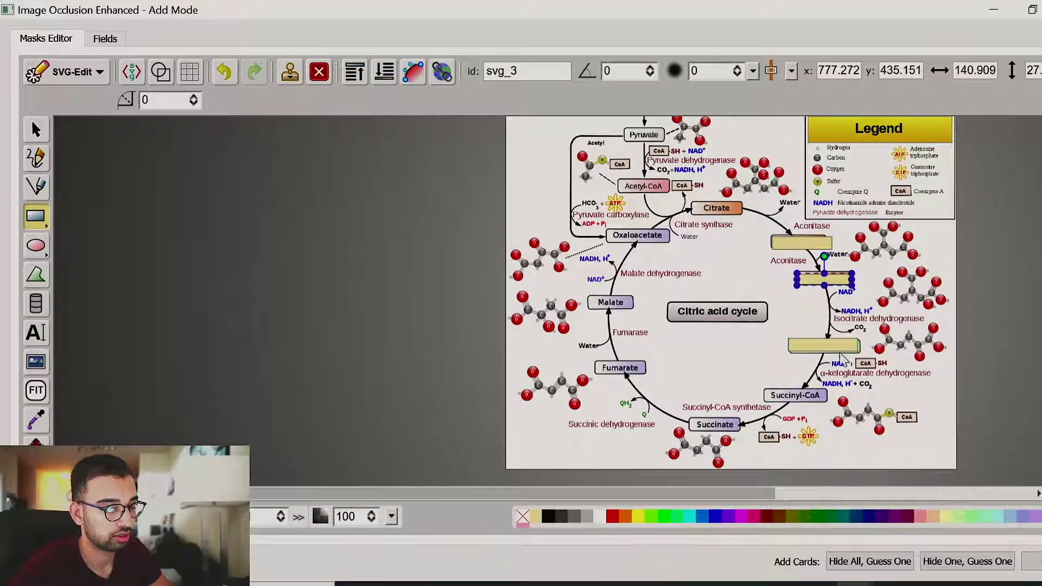
pyautogui.moveTo(757, 392); pyautogui.dragTo(827, 410)
pyautogui.moveTo(691, 418); pyautogui.dragTo(754, 437)
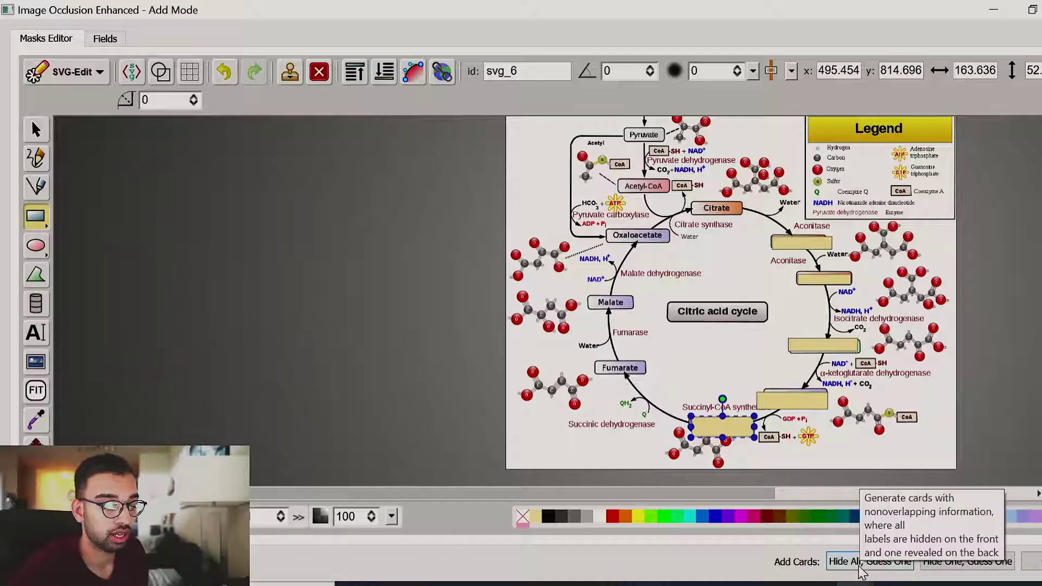
pyautogui.click(860, 567)
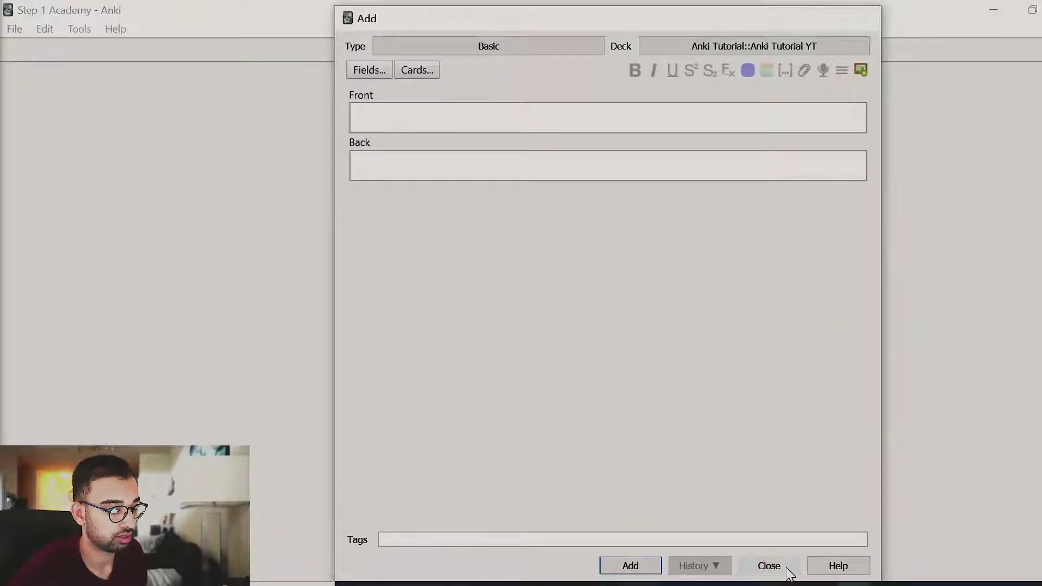
# Close the note window and study the YouTube Tutorial deck, rating the Citrate occlusion card Good and revealing the next card's answer
pyautogui.click(786, 567)
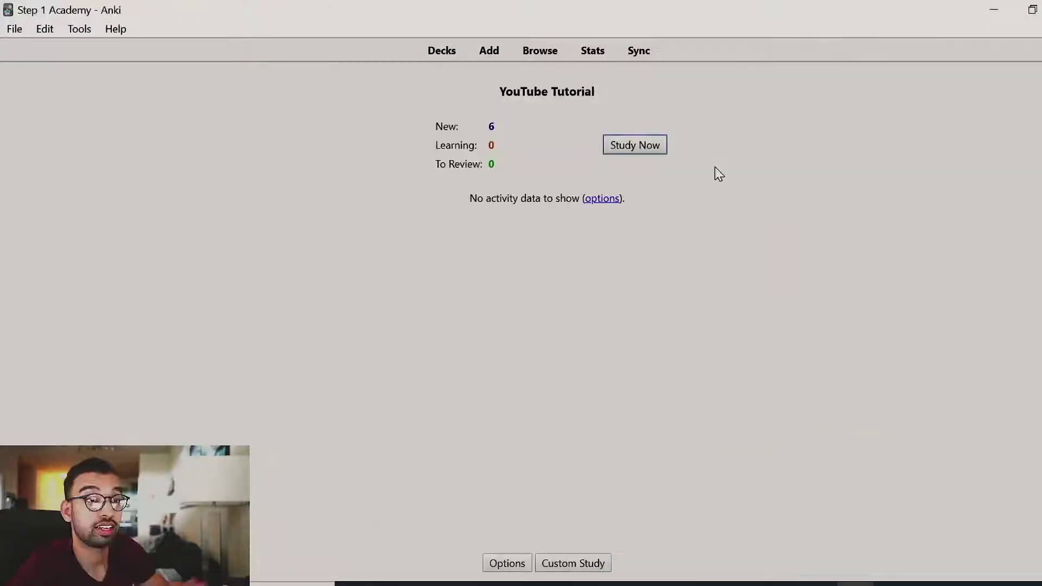
pyautogui.click(639, 145)
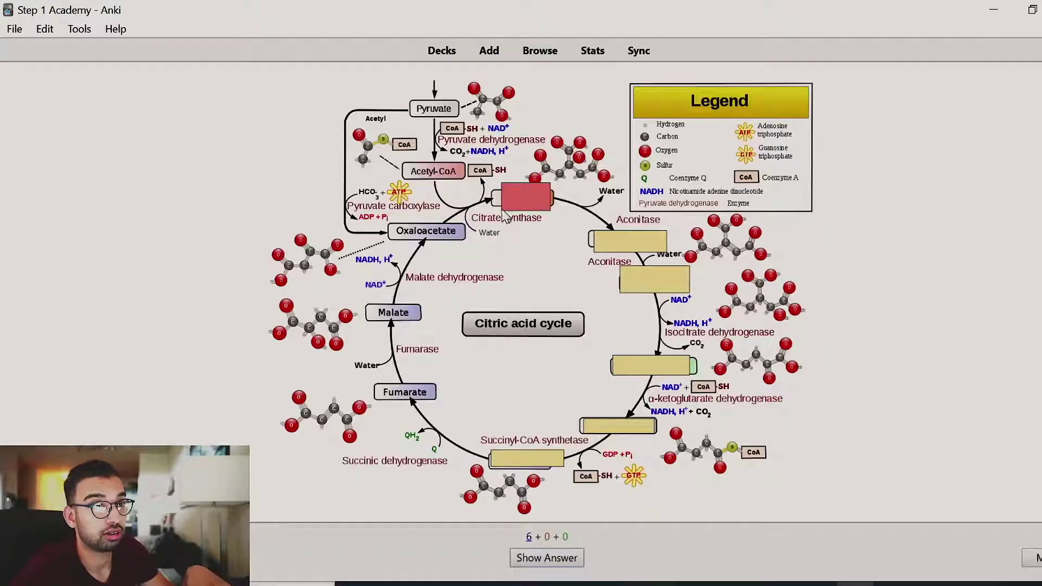
pyautogui.click(567, 565)
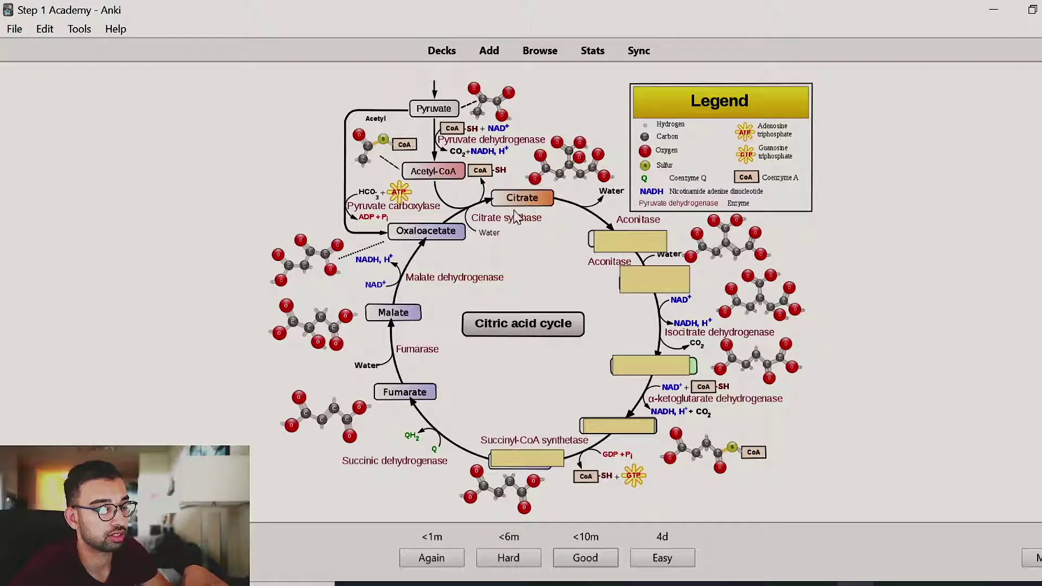
pyautogui.click(578, 560)
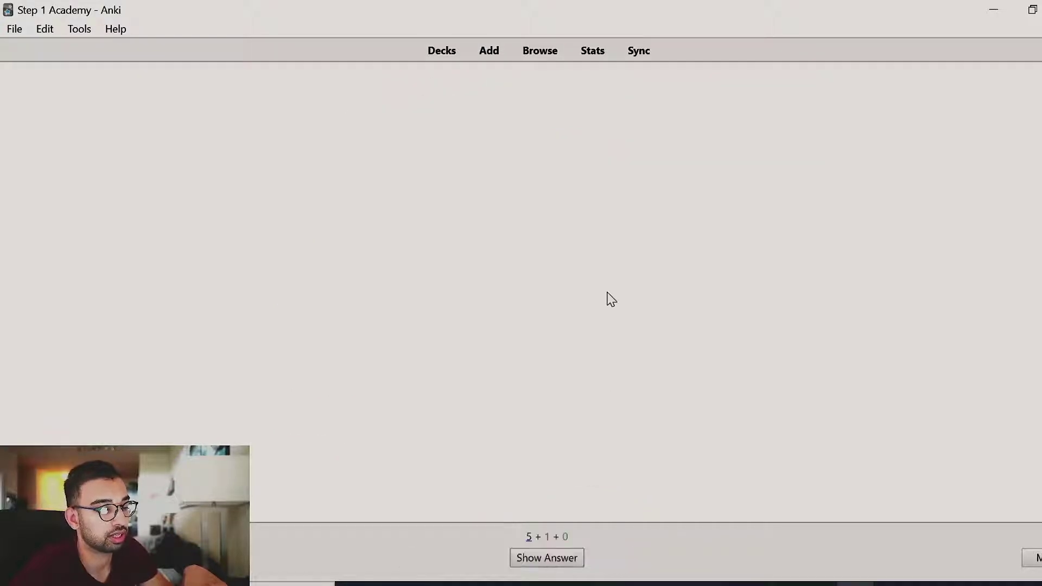
pyautogui.click(552, 558)
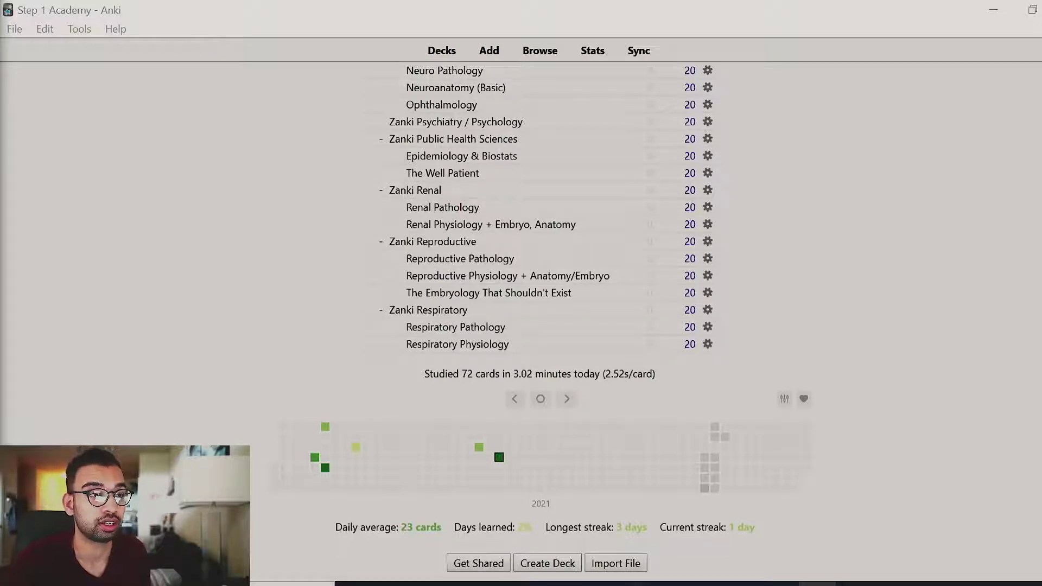
# Examine the review heatmap below the deck list, checking the review details for individual past days and the marked upcoming days
pyautogui.moveTo(481, 455)
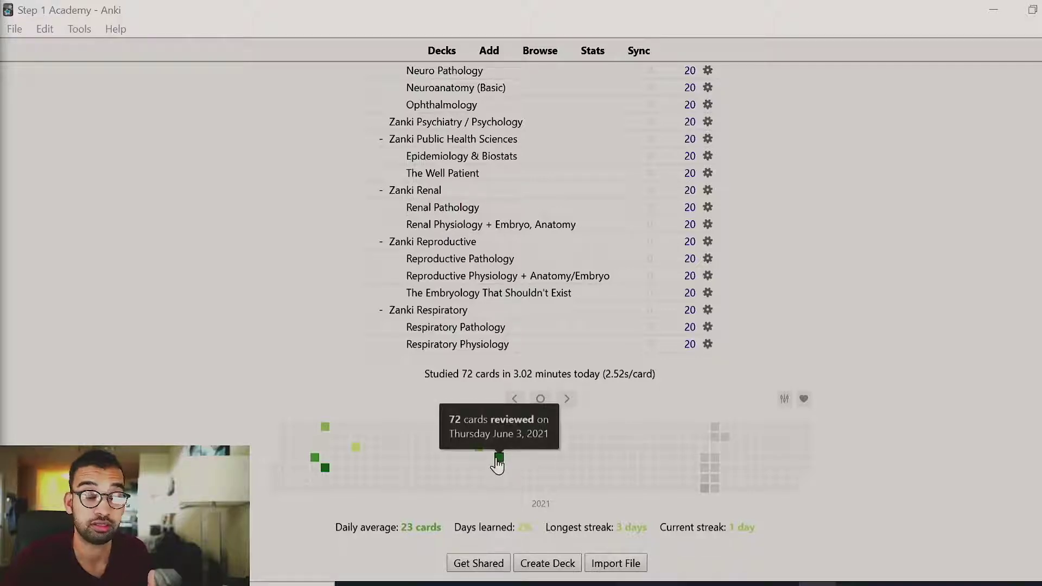
pyautogui.moveTo(325, 429)
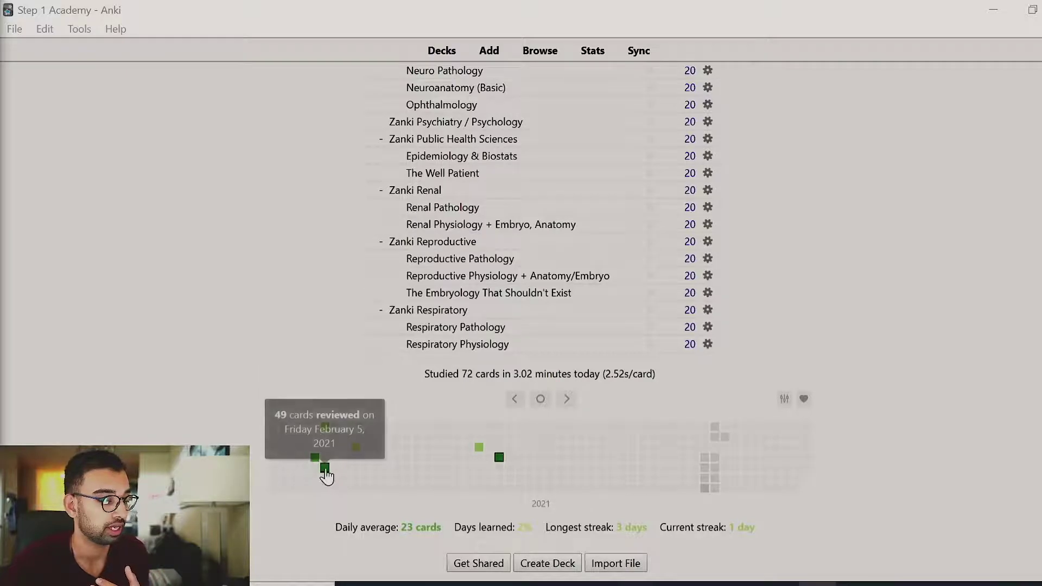
pyautogui.moveTo(314, 458)
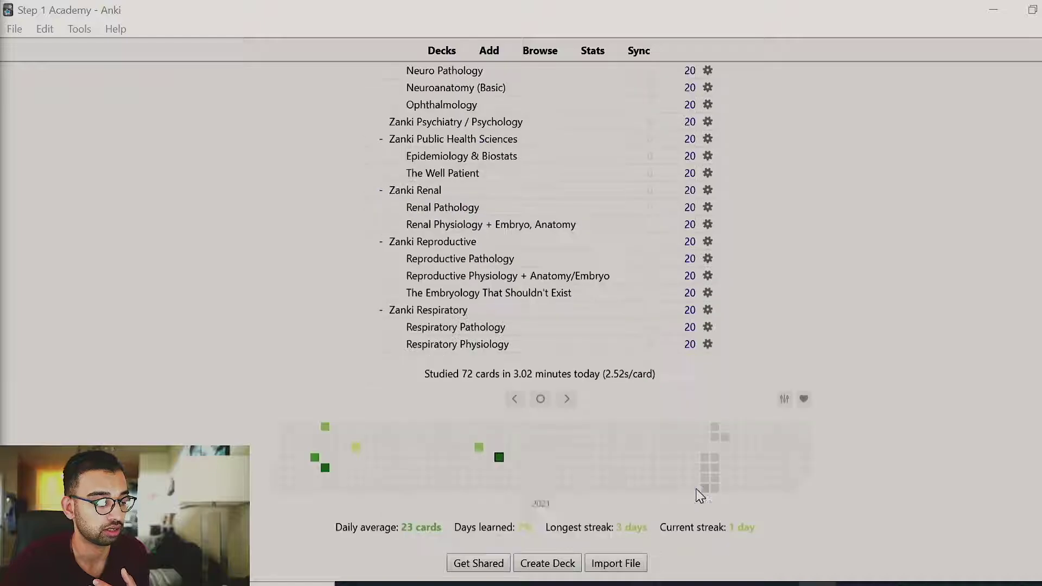
pyautogui.moveTo(705, 480)
pyautogui.moveTo(708, 456)
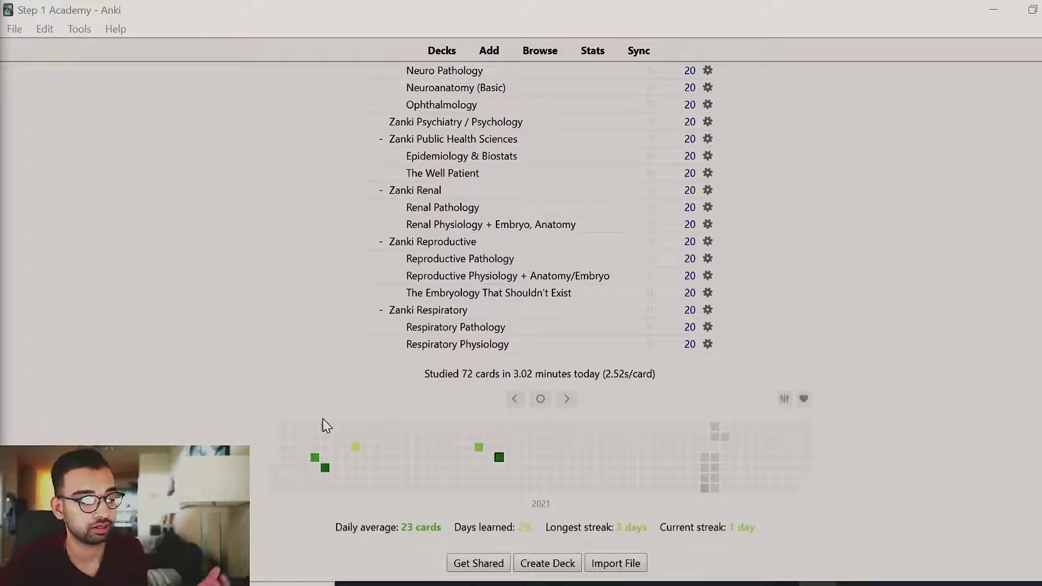
pyautogui.moveTo(470, 434)
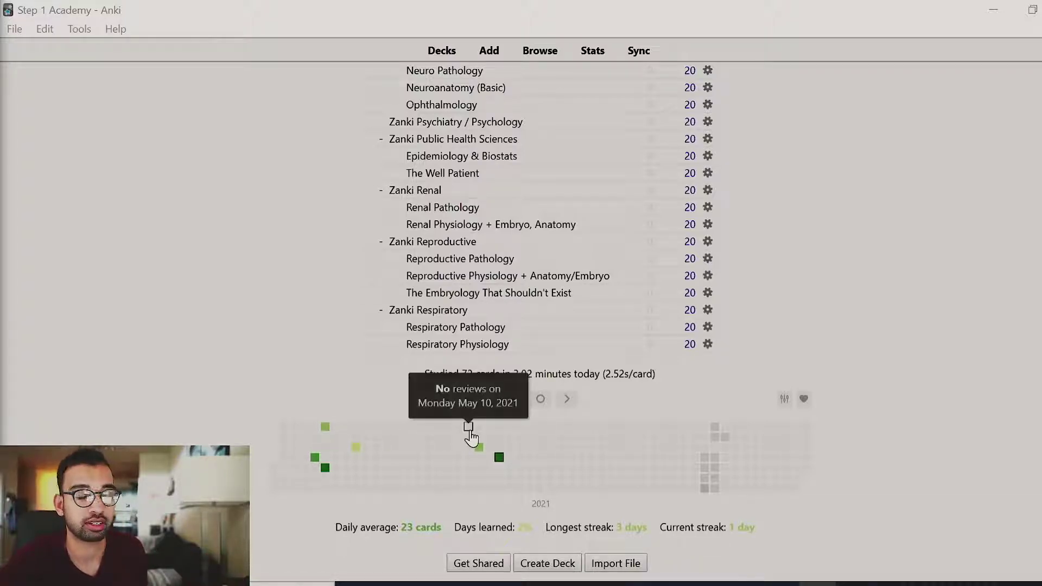